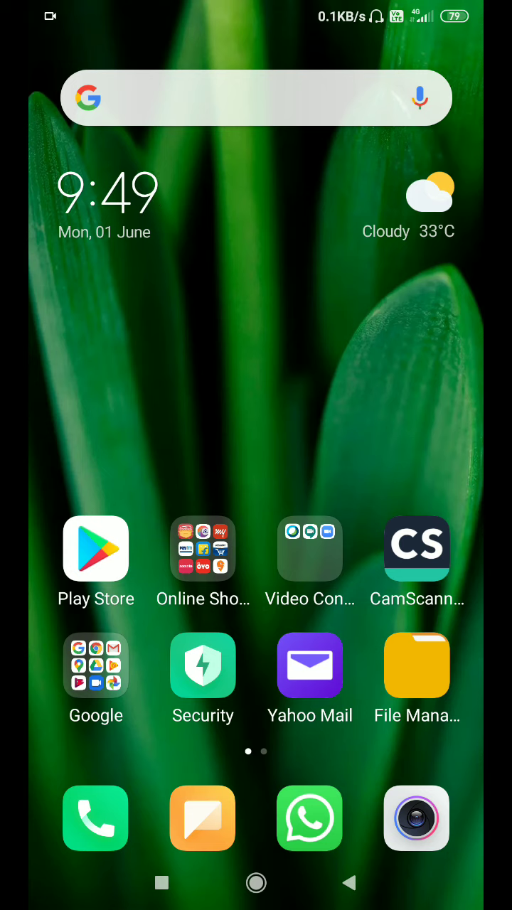
Launch the Google Play Store from the Android home screen
left_click(95, 548)
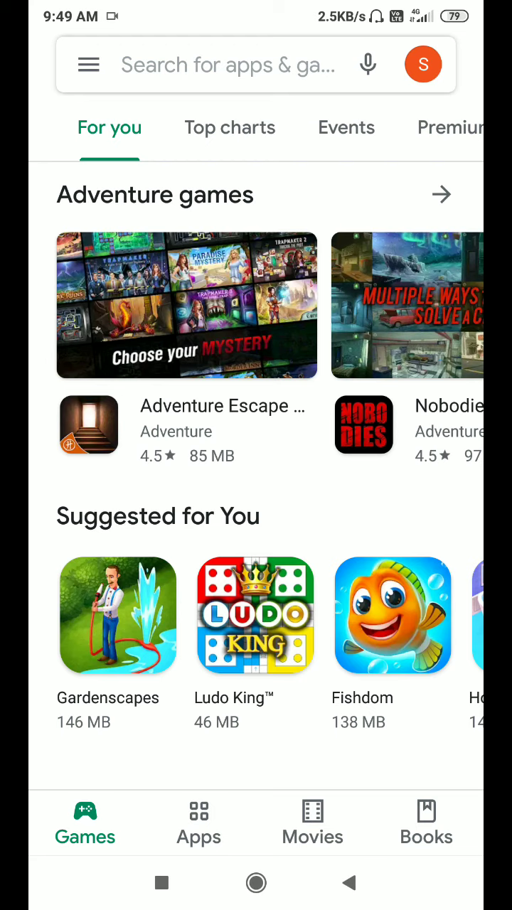
Search Play Store for 'free screen recorder no ads' and open the installed Screen Recorder - No Ads page
left_click(228, 65)
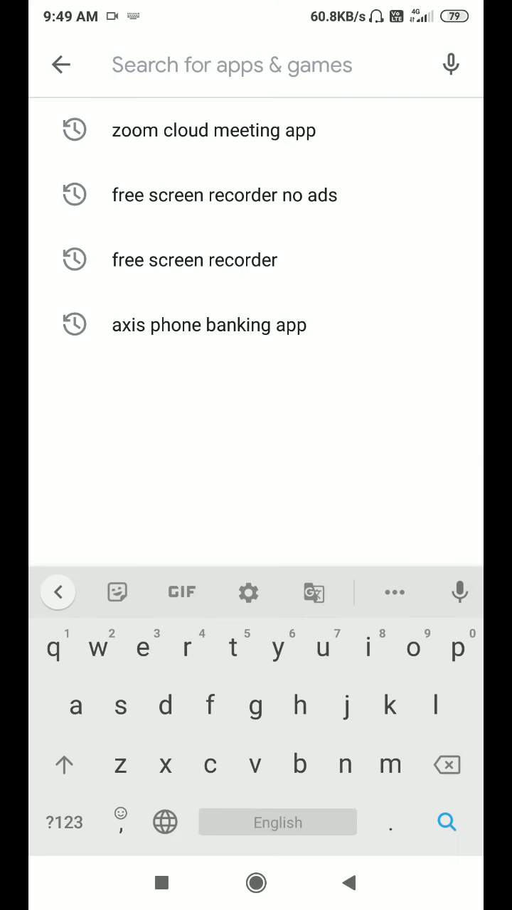
left_click(224, 195)
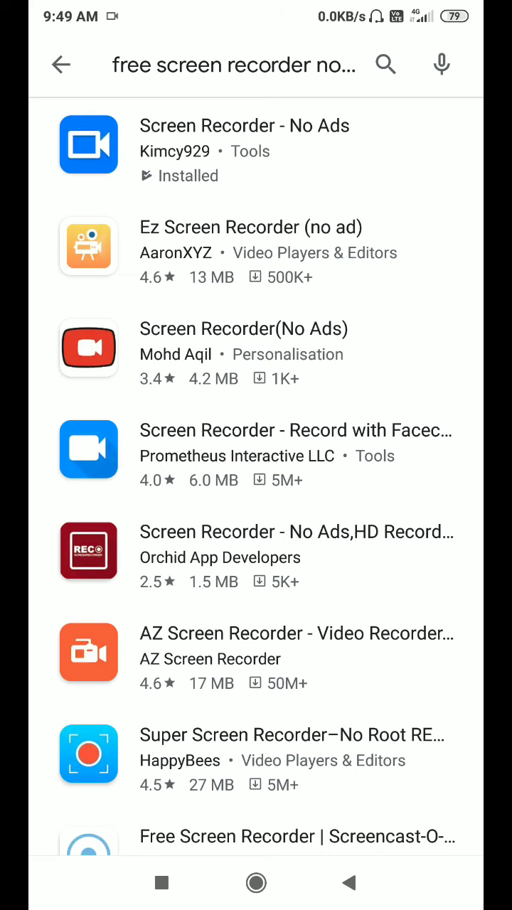
left_click(242, 149)
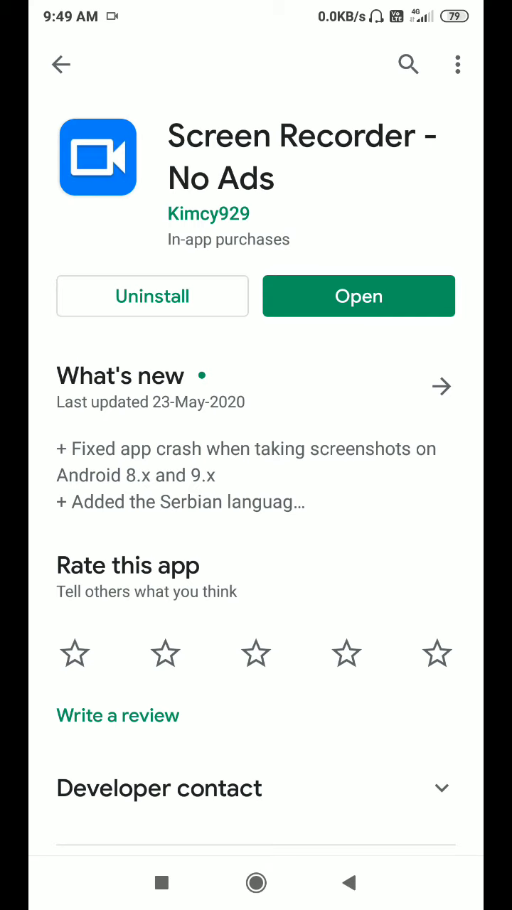
left_click(161, 883)
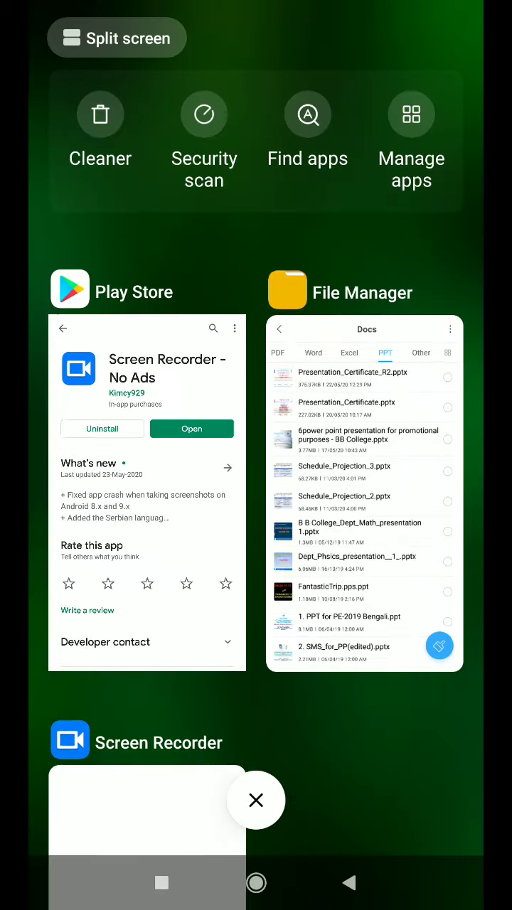
Switch to Screen Recorder - No Ads from Recents and go to its Settings page
left_click(147, 491)
left_click(358, 296)
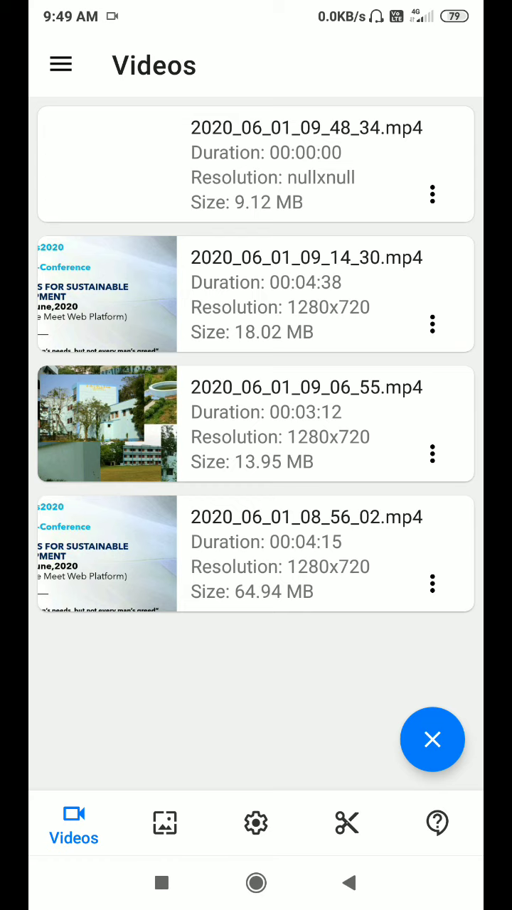
left_click(256, 824)
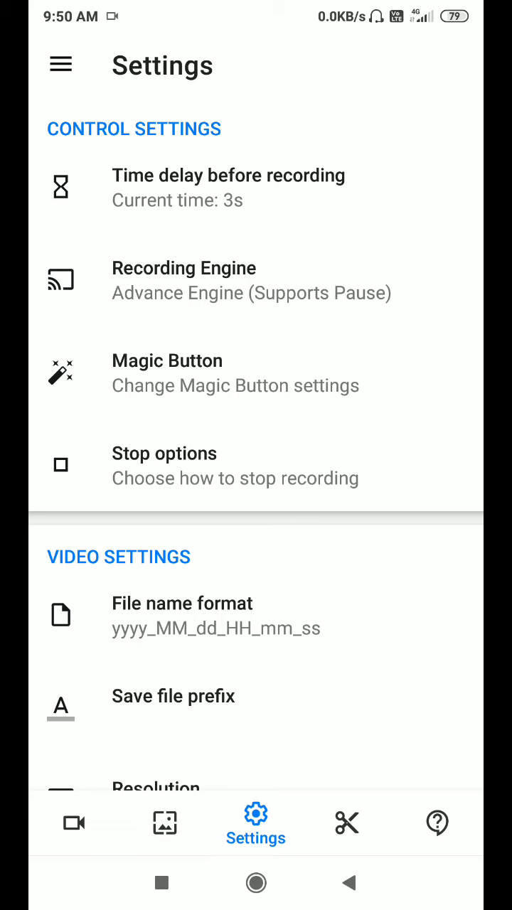
scroll(256, 412, "down", 5)
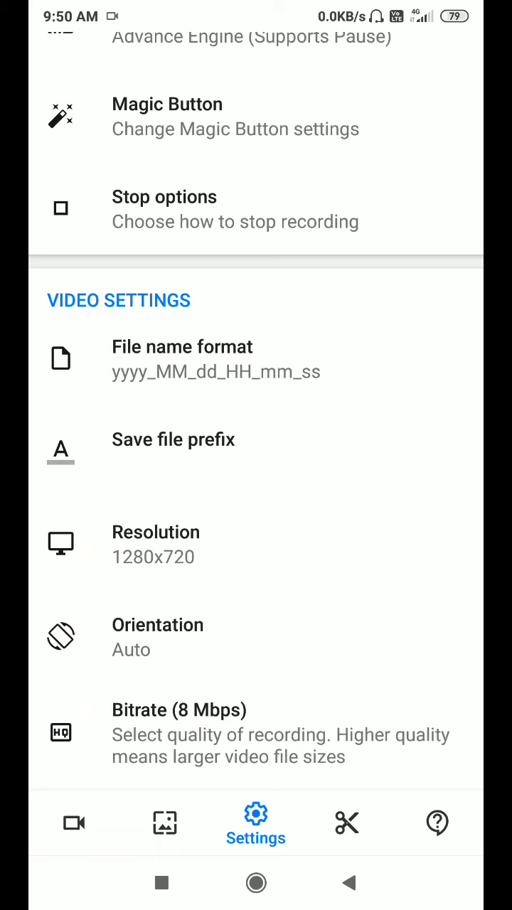
scroll(256, 498, "down", 2)
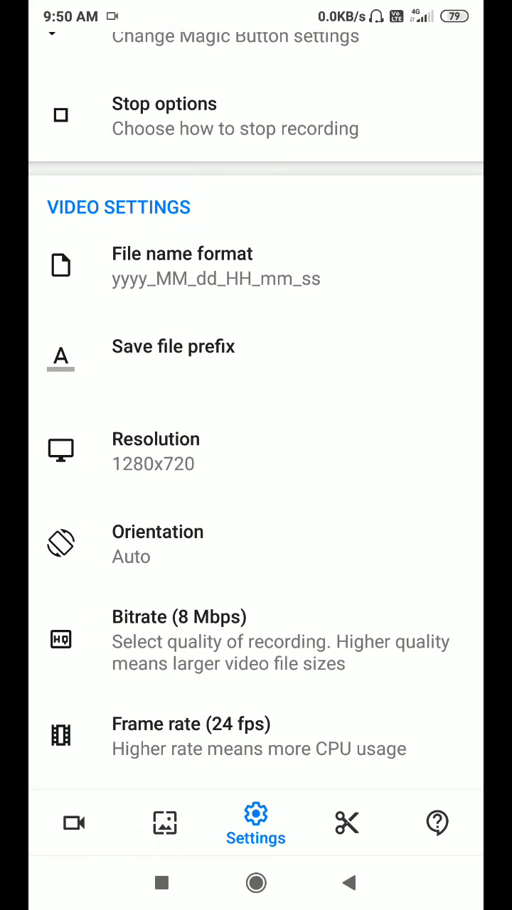
left_click(156, 451)
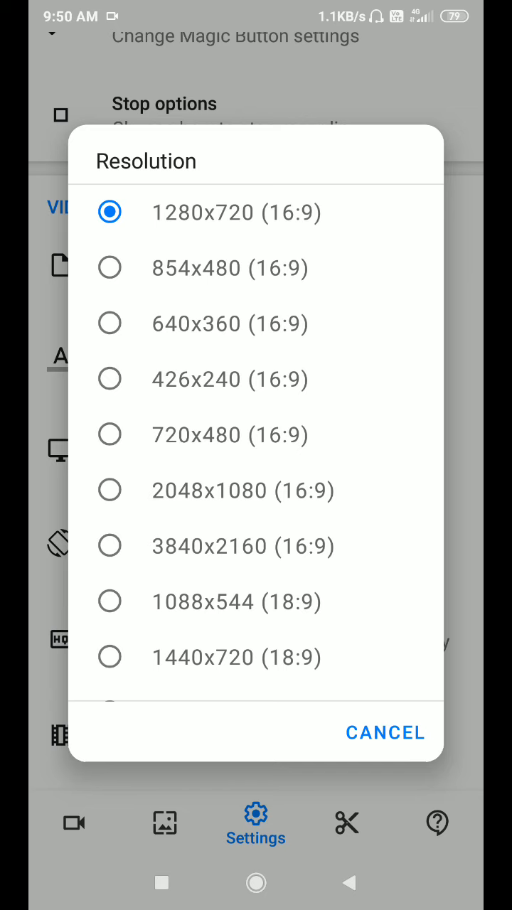
scroll(256, 426, "up", 2)
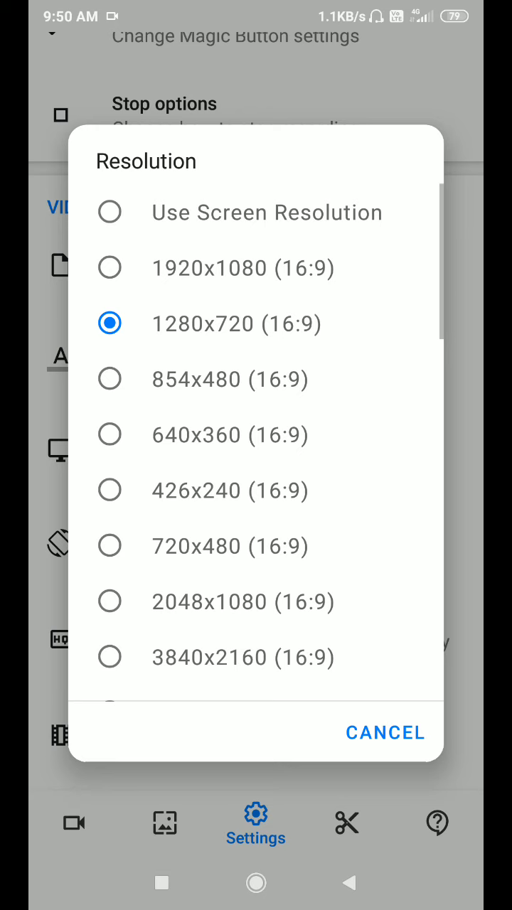
scroll(256, 427, "down", 4)
scroll(256, 427, "up", 1)
scroll(256, 441, "down", 1)
scroll(256, 441, "down", 1)
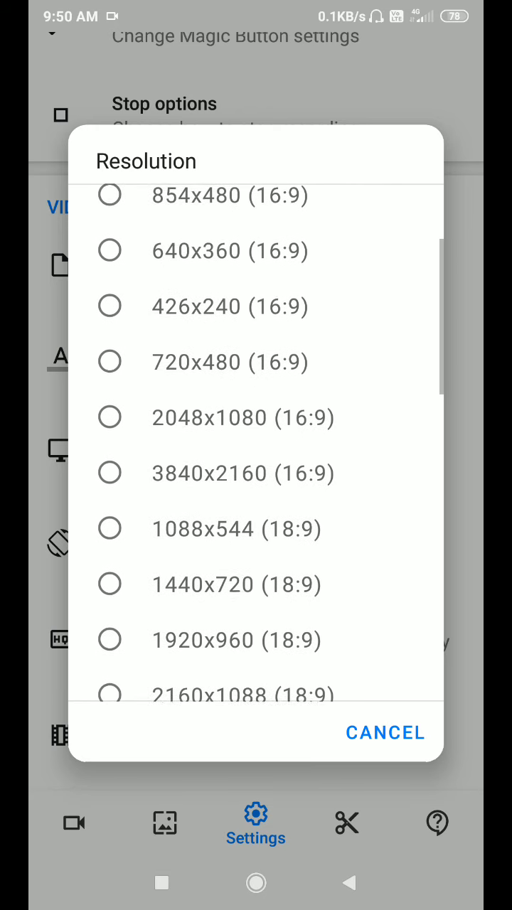
scroll(255, 441, "down", 2)
scroll(270, 438, "up", 1)
scroll(270, 438, "down", 1)
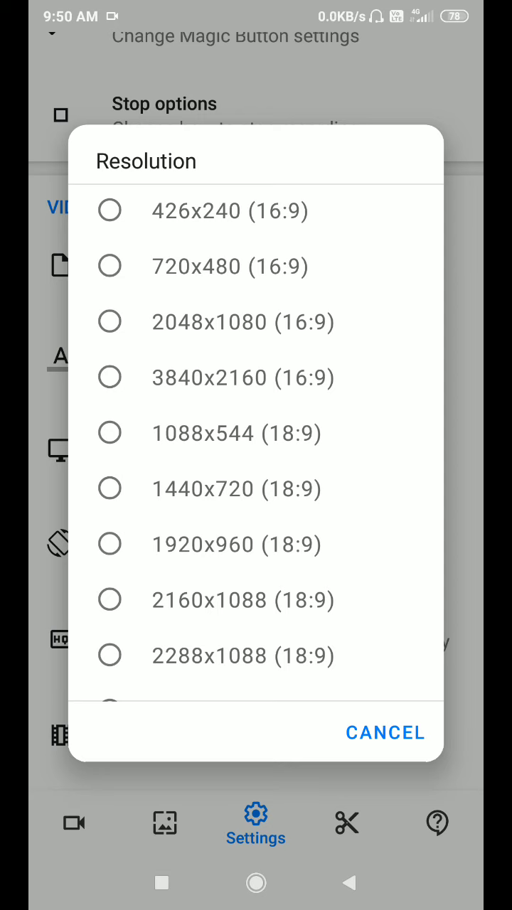
key("Escape")
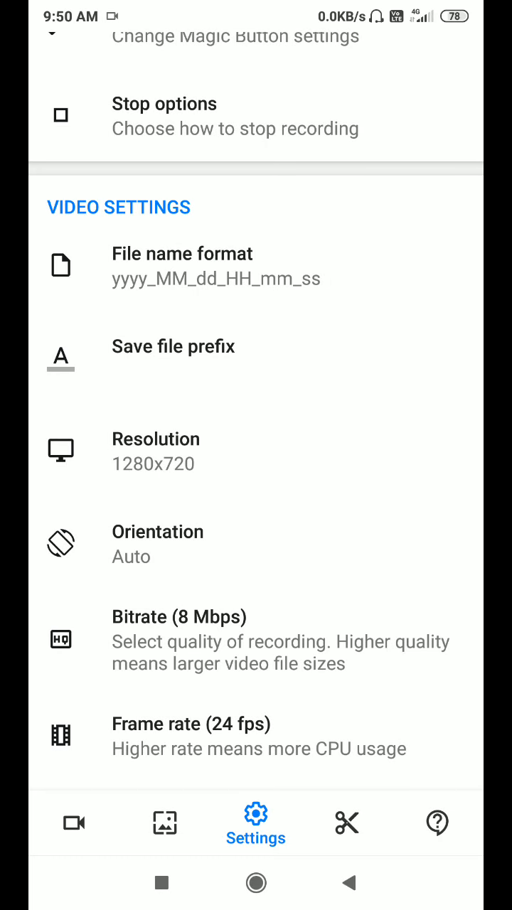
scroll(256, 426, "down", 2)
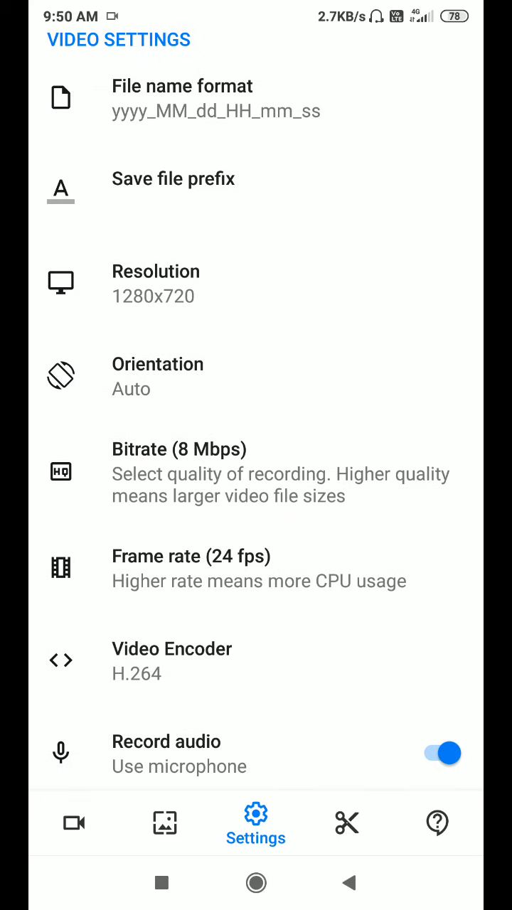
Leave recording orientation on Auto and bring up the video Bitrate choices
left_click(158, 376)
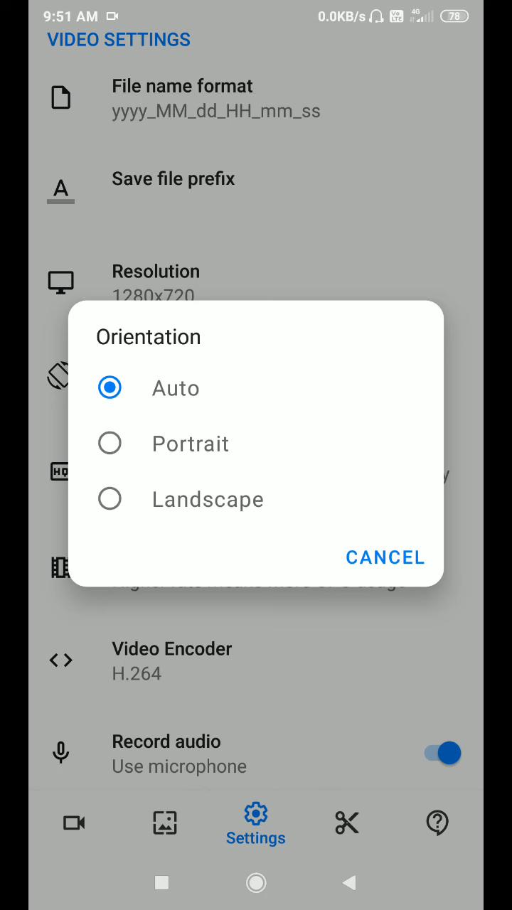
key("Escape")
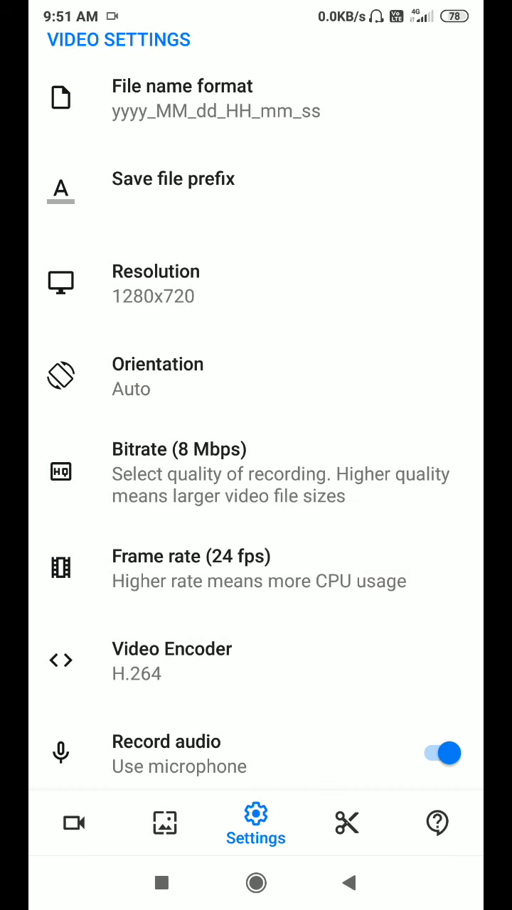
left_click(183, 473)
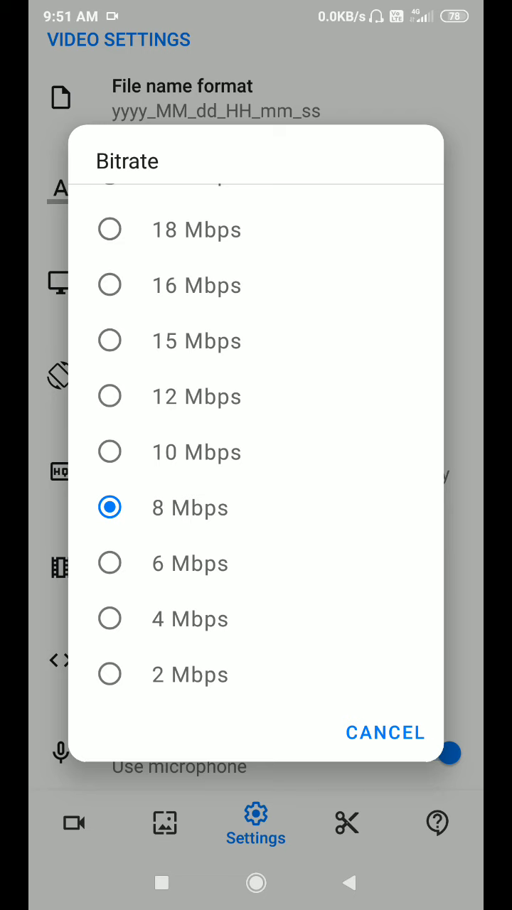
Browse the bitrate list and close it, keeping video bitrate at 8 Mbps
scroll(270, 441, "up", 5)
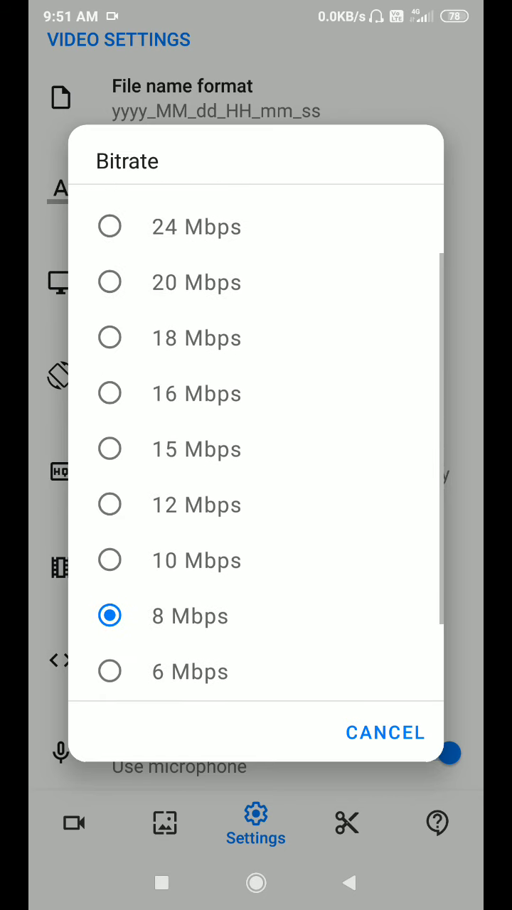
scroll(256, 440, "down", 5)
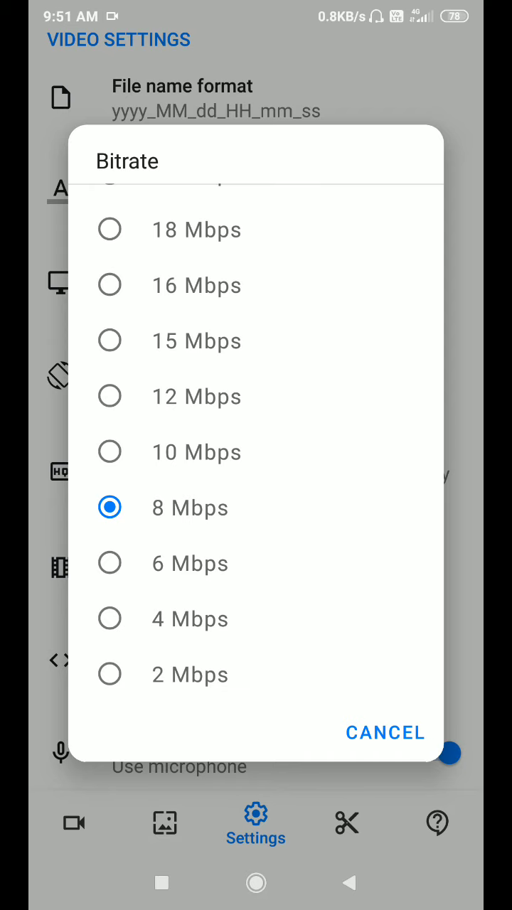
key("Escape")
scroll(255, 427, "down", 2)
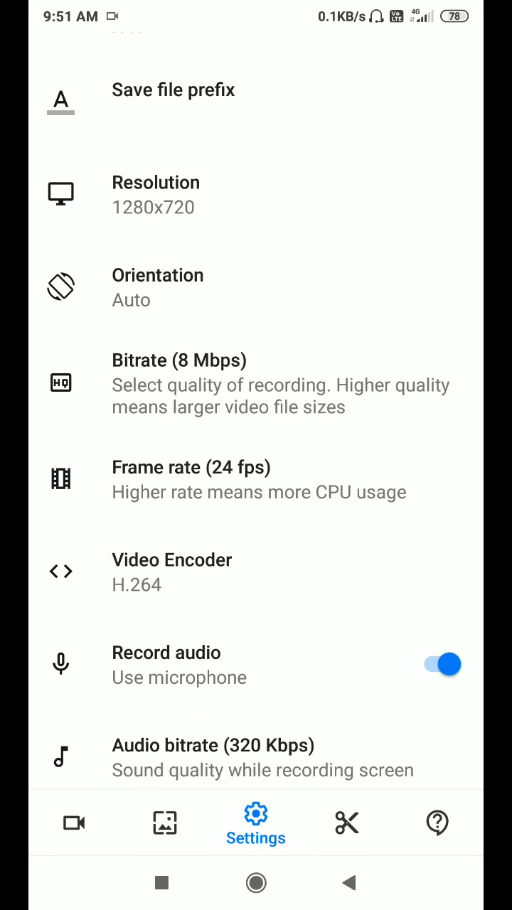
left_click(191, 478)
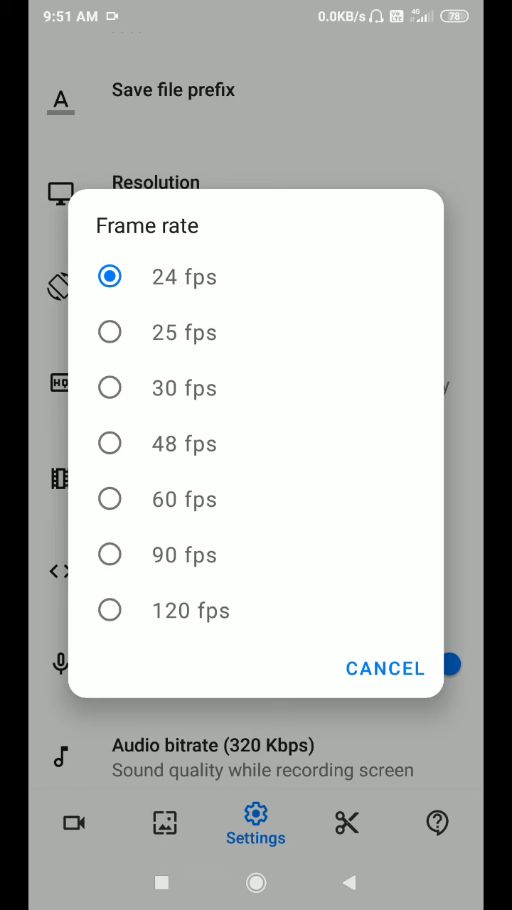
key("Escape")
scroll(256, 426, "down", 3)
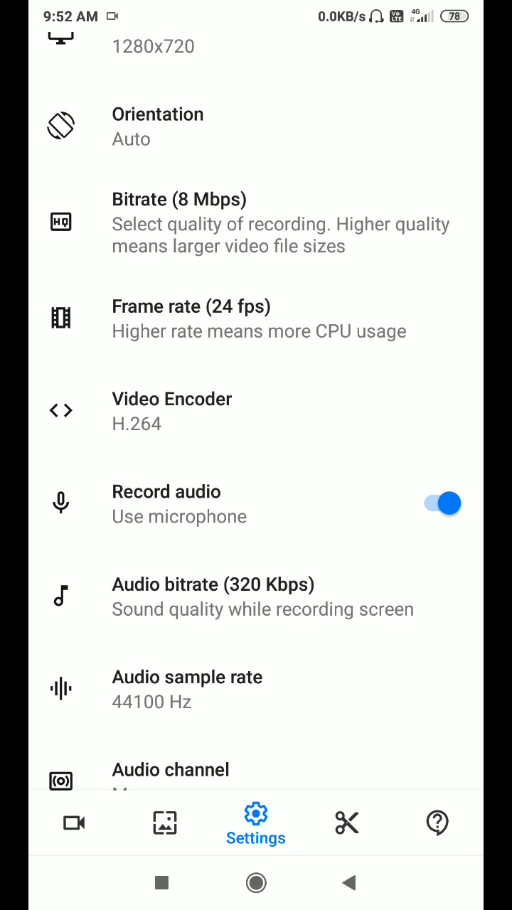
Confirm 320 Kbps audio bitrate and scroll through the channel, source and encoder options
left_click(213, 595)
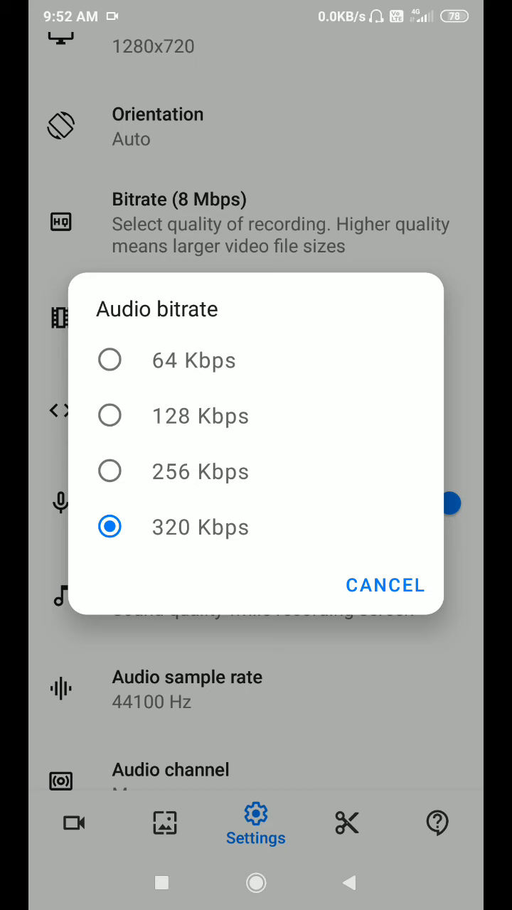
left_click(201, 526)
left_click_drag(256, 569, 256, 335)
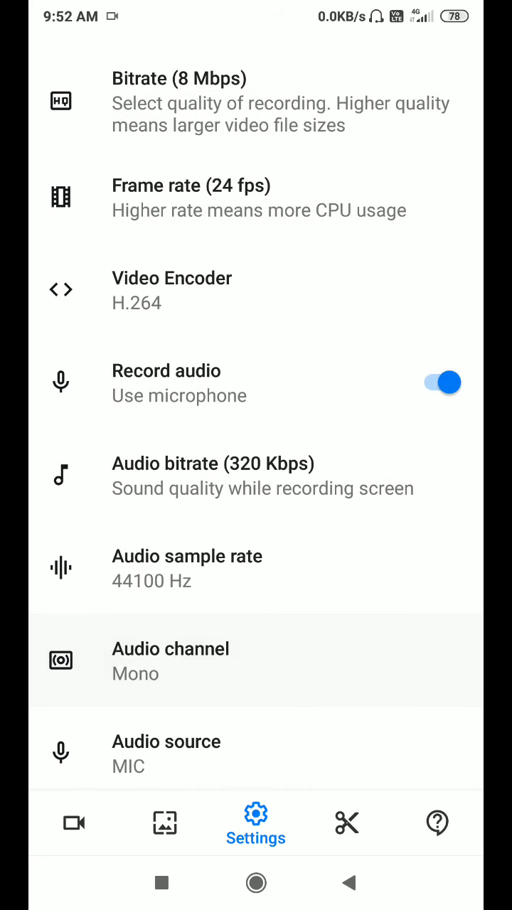
left_click_drag(256, 569, 256, 443)
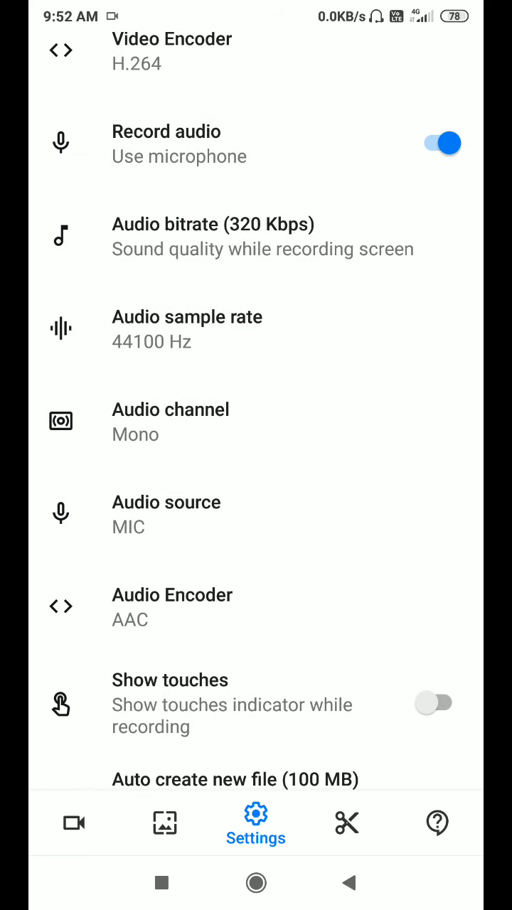
left_click_drag(256, 569, 256, 481)
left_click_drag(256, 569, 256, 384)
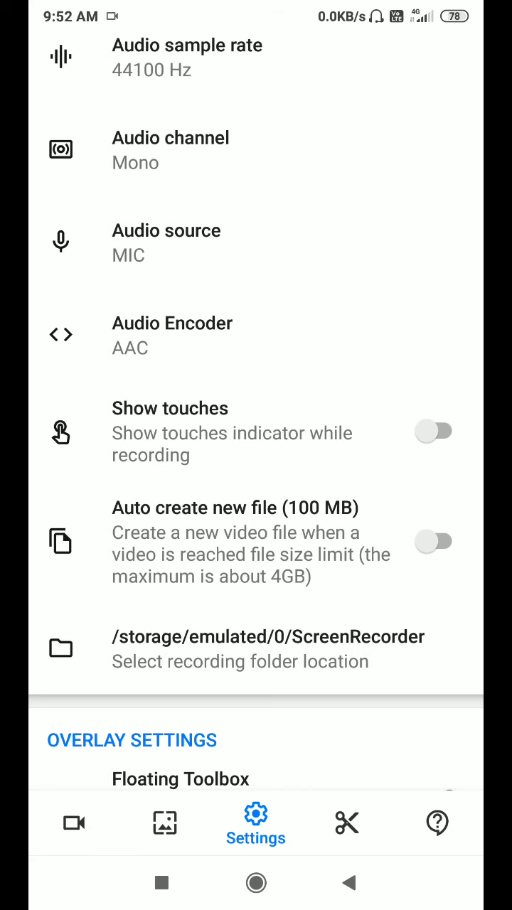
scroll(256, 398, "down", 2)
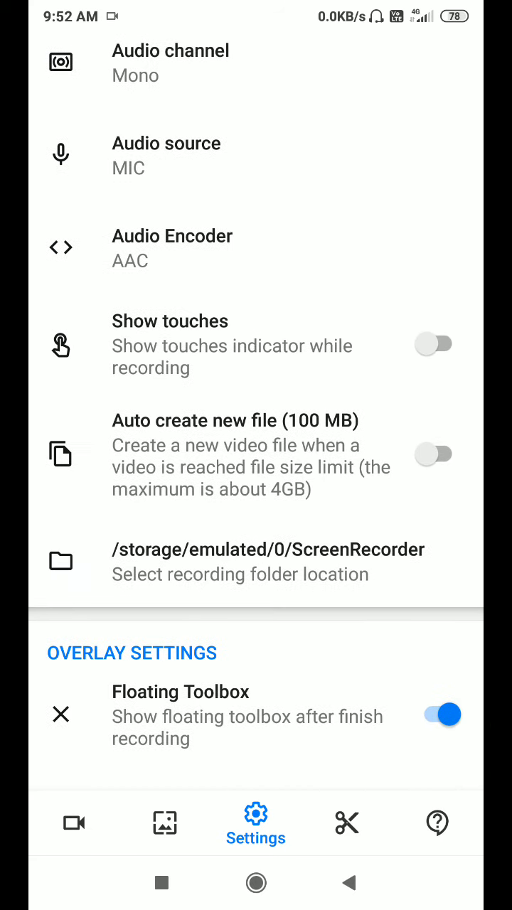
scroll(256, 412, "down", 2)
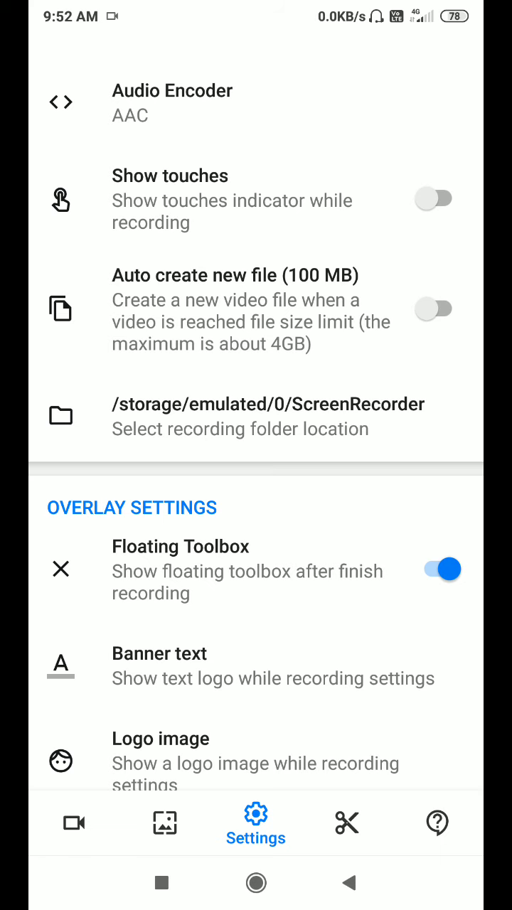
scroll(256, 412, "down", 2)
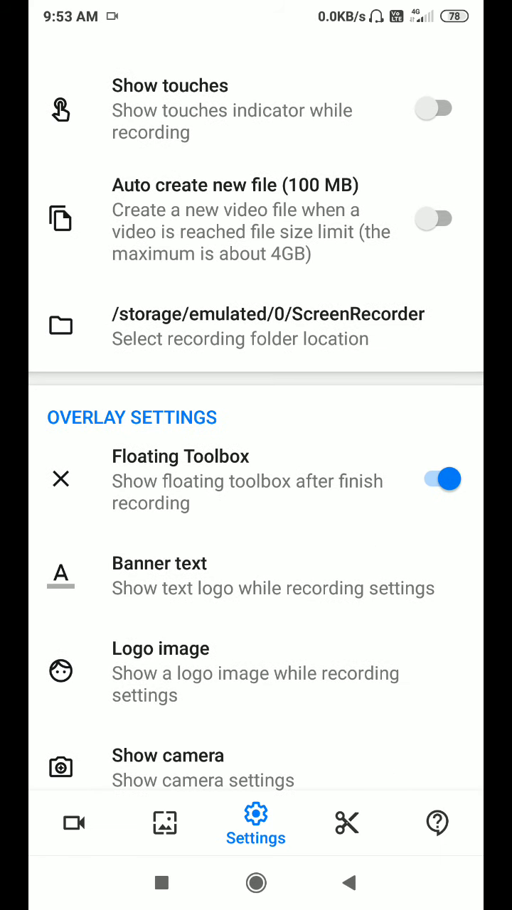
scroll(256, 412, "down", 2)
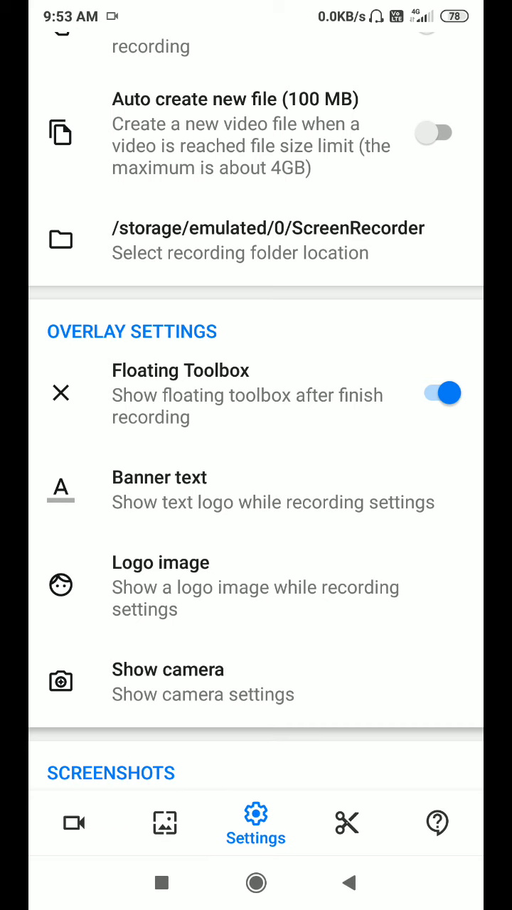
scroll(256, 412, "down", 2)
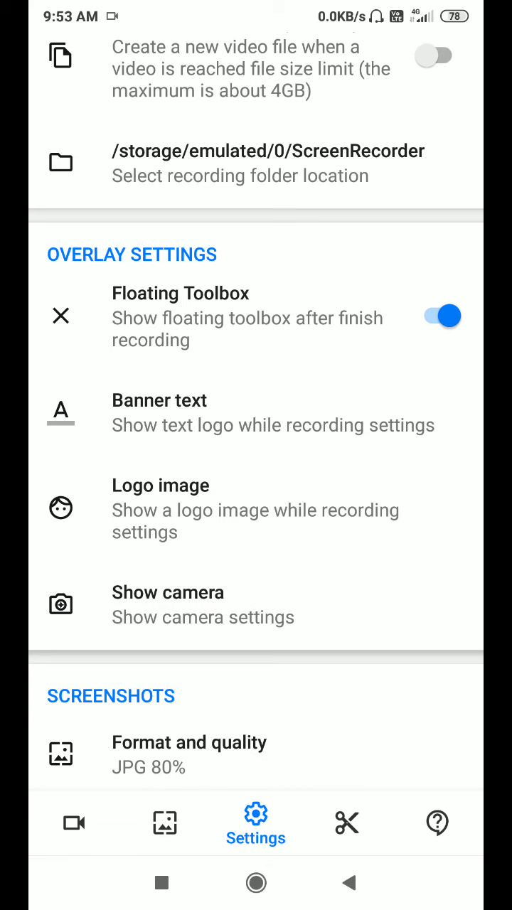
scroll(256, 413, "down", 3)
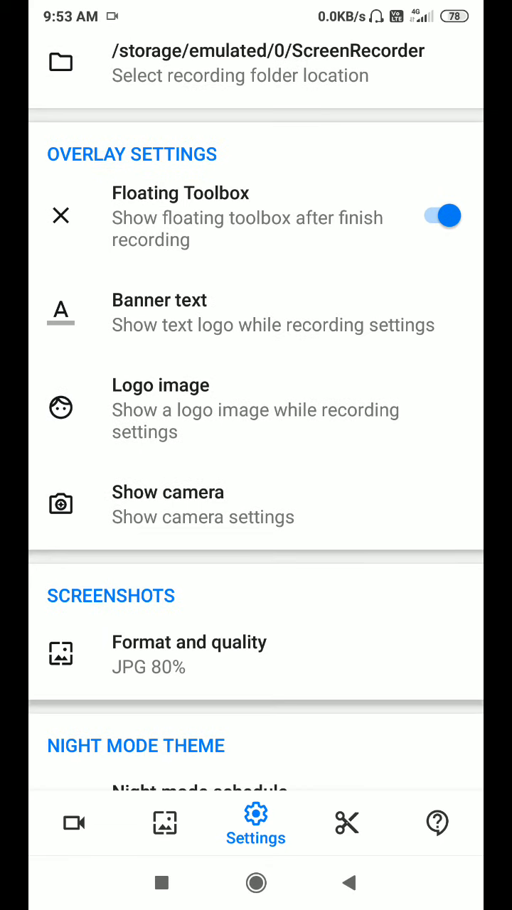
left_click(202, 504)
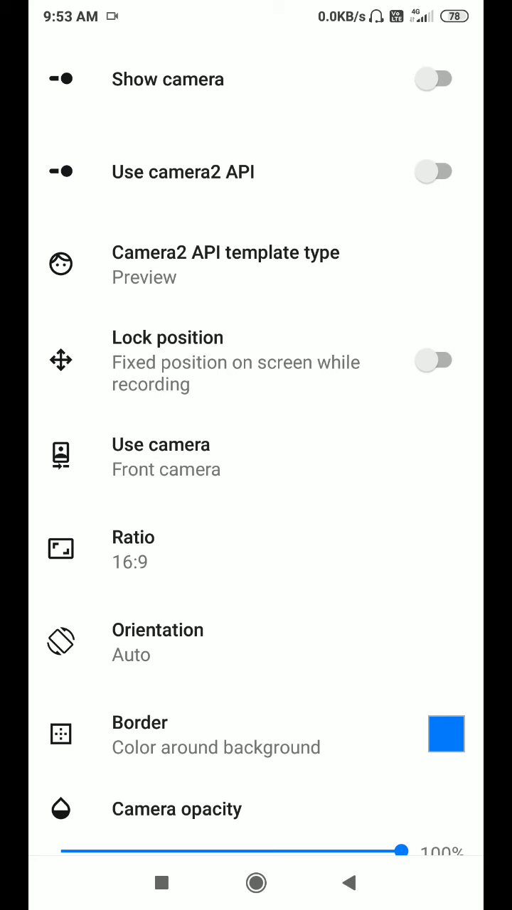
scroll(256, 448, "down", 1)
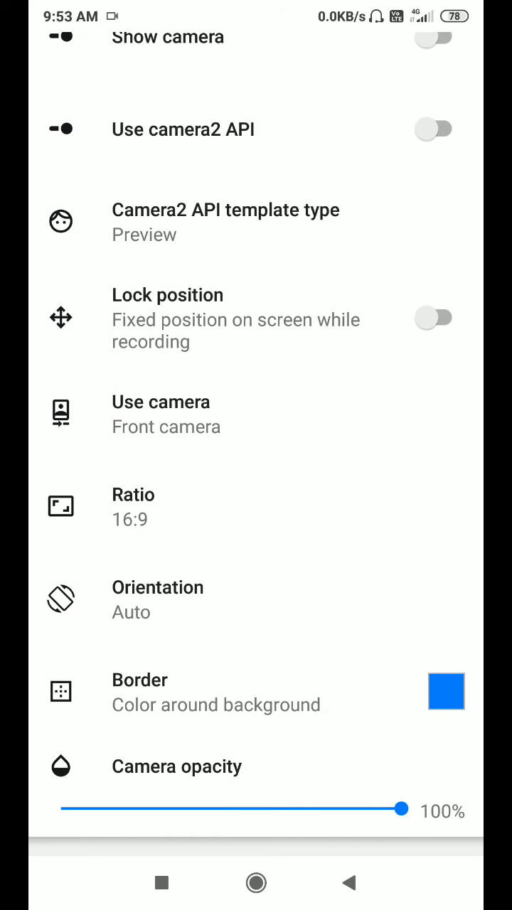
scroll(256, 444, "up", 1)
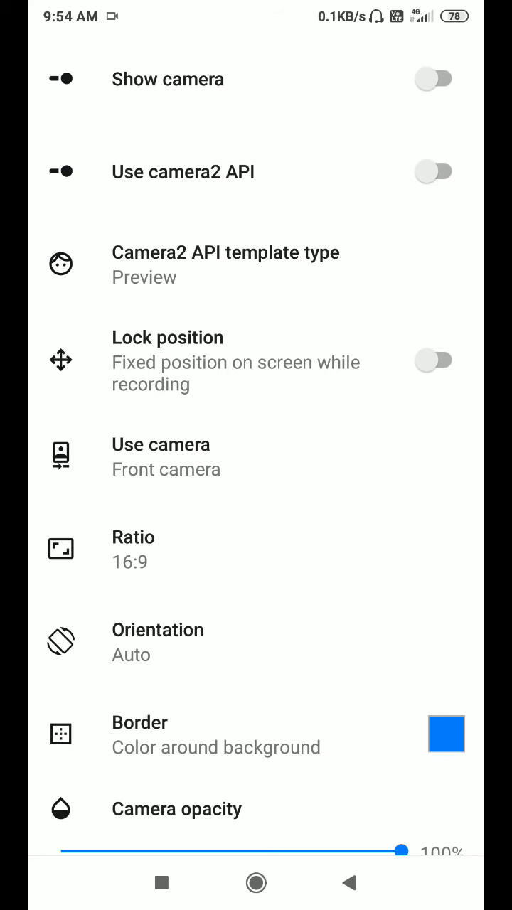
scroll(256, 455, "down", 3)
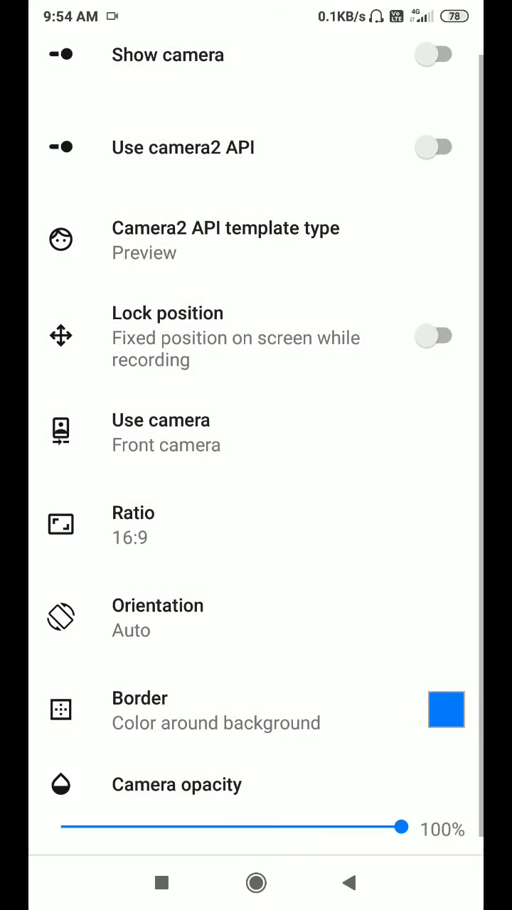
scroll(256, 455, "down", 1)
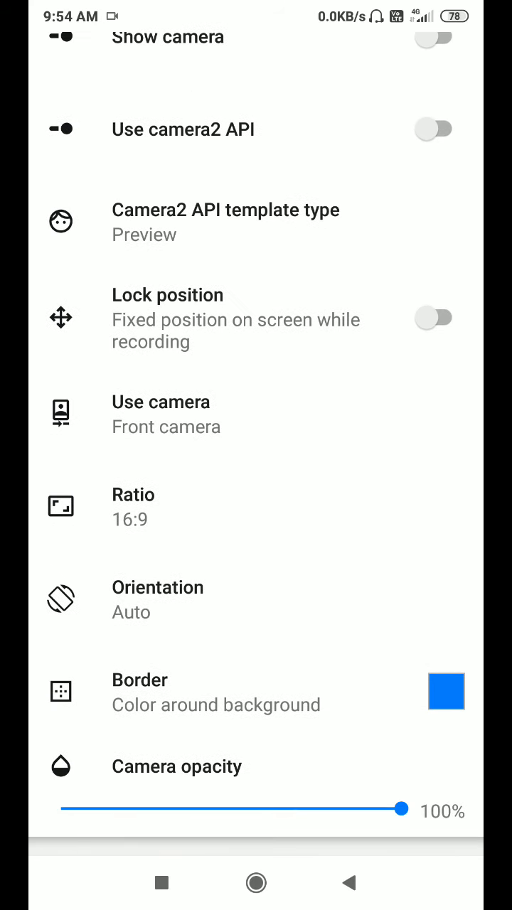
left_click(348, 882)
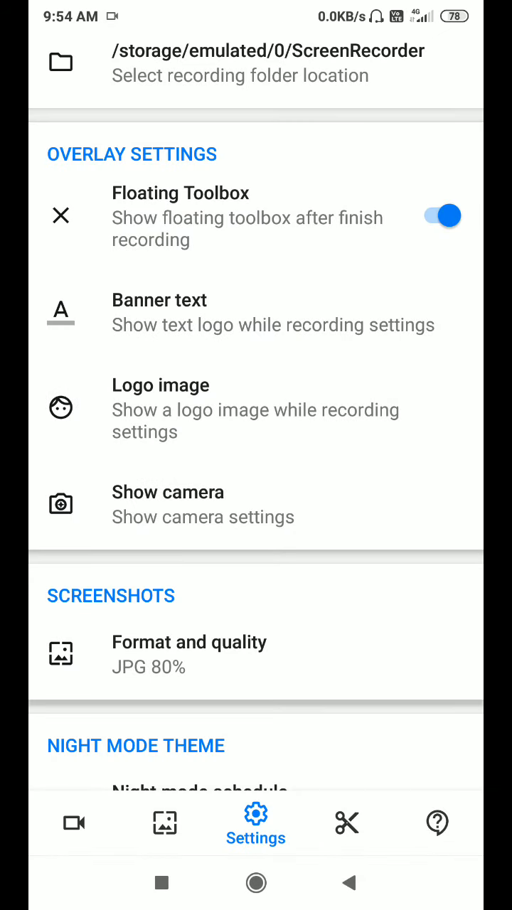
Return to the Videos tab showing the four recordings, then bring up Recents
scroll(256, 455, "down", 2)
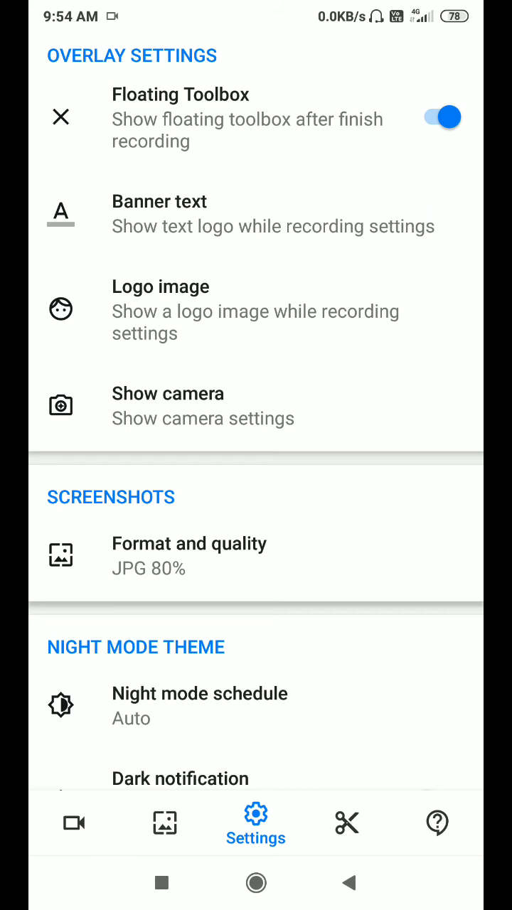
left_click(74, 824)
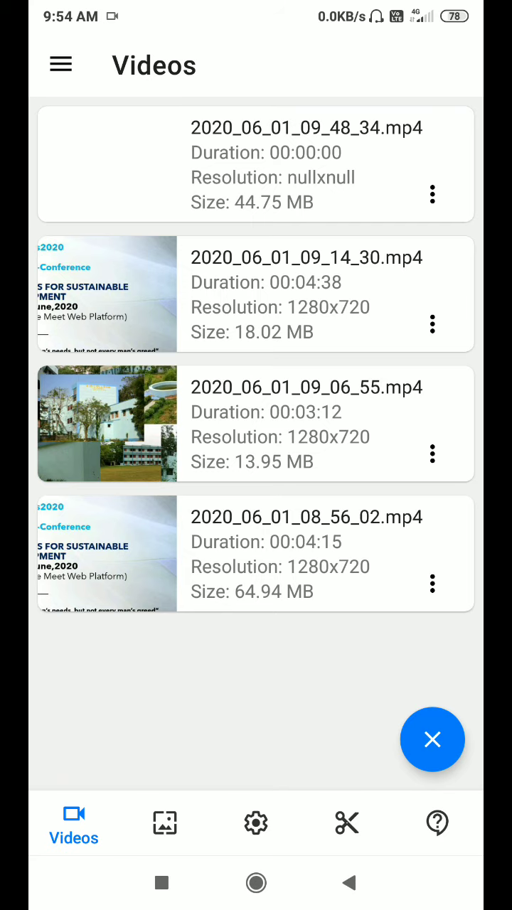
left_click(161, 883)
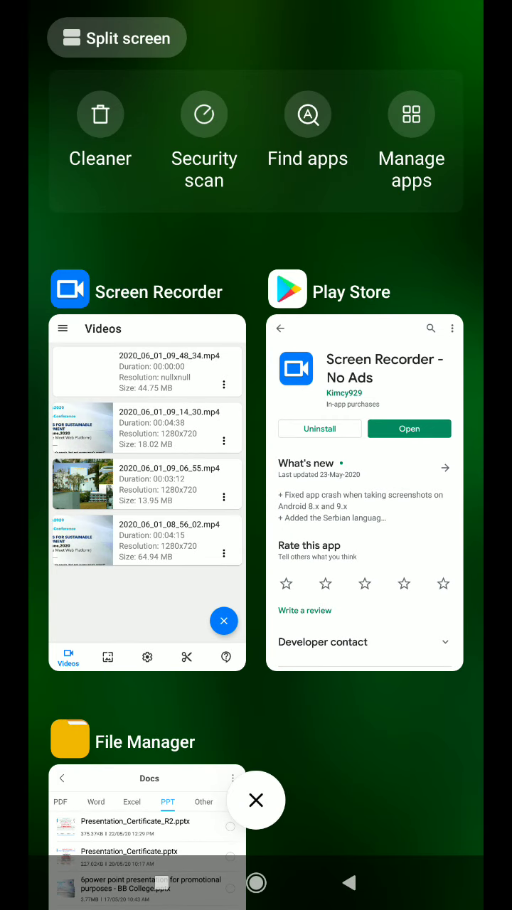
Open '6power point presentation for promotional purposes - BB College.pptx' from File Manager in PowerPoint
left_click(147, 824)
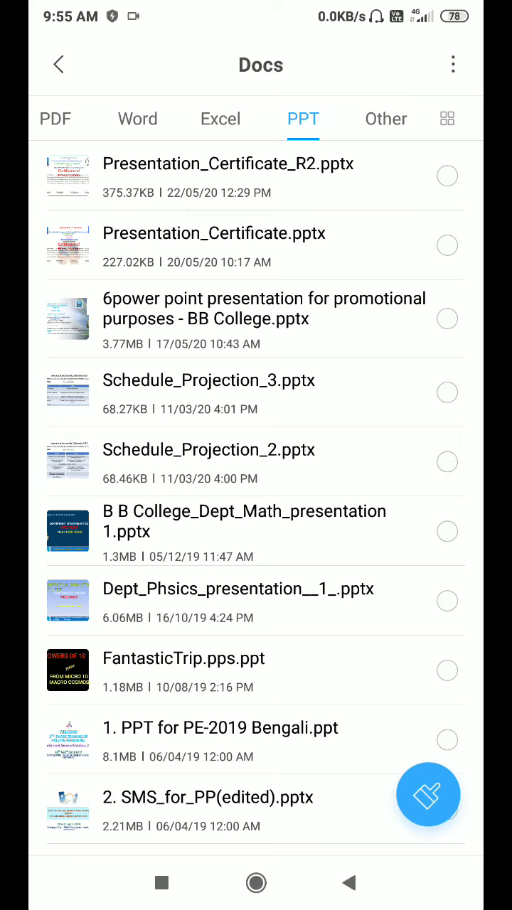
left_click(446, 318)
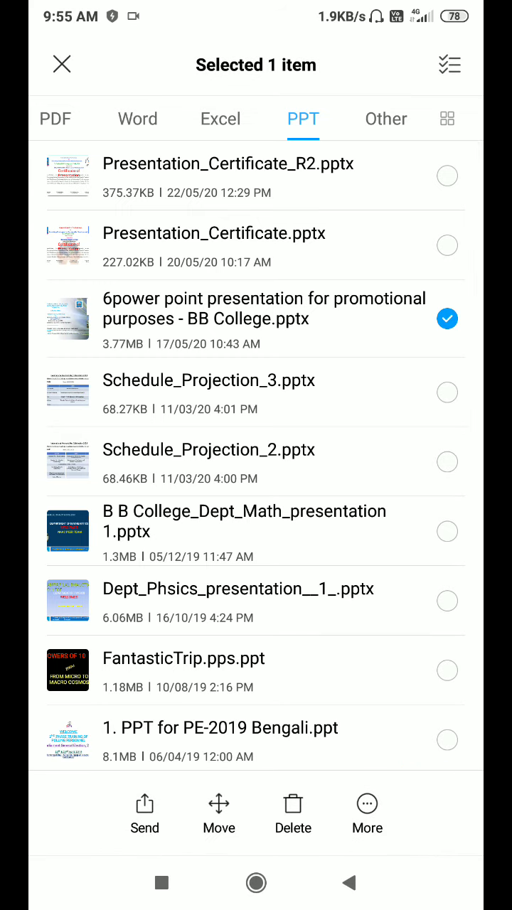
left_click(367, 810)
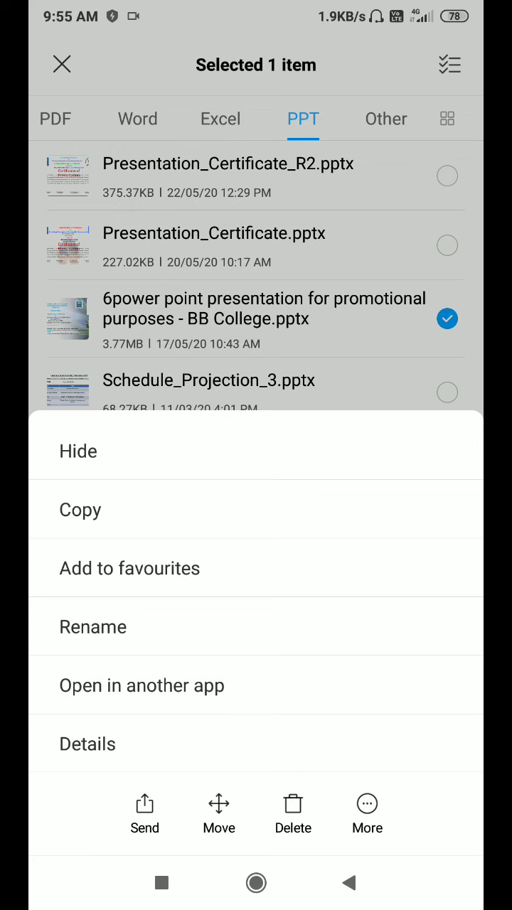
key("Escape")
left_click(113, 732)
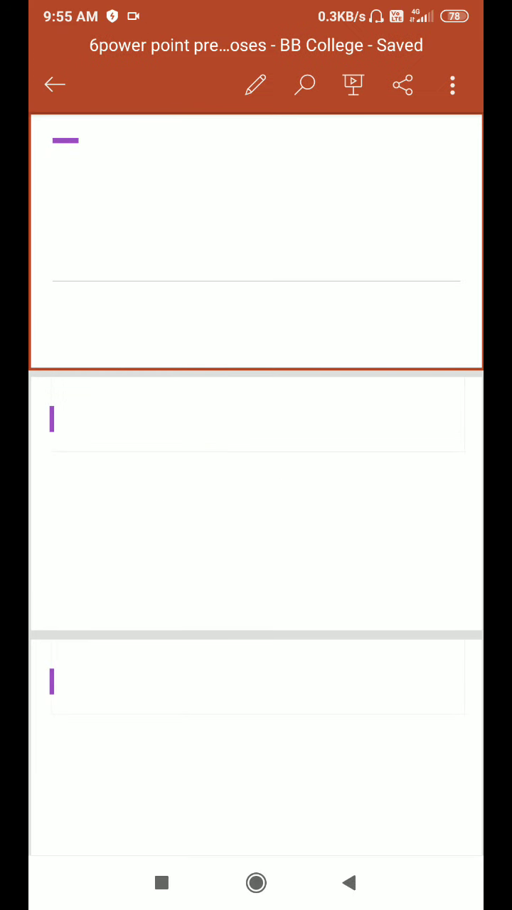
Play the BB College deck as a slide show and check the recording controller in notifications
left_click(353, 84)
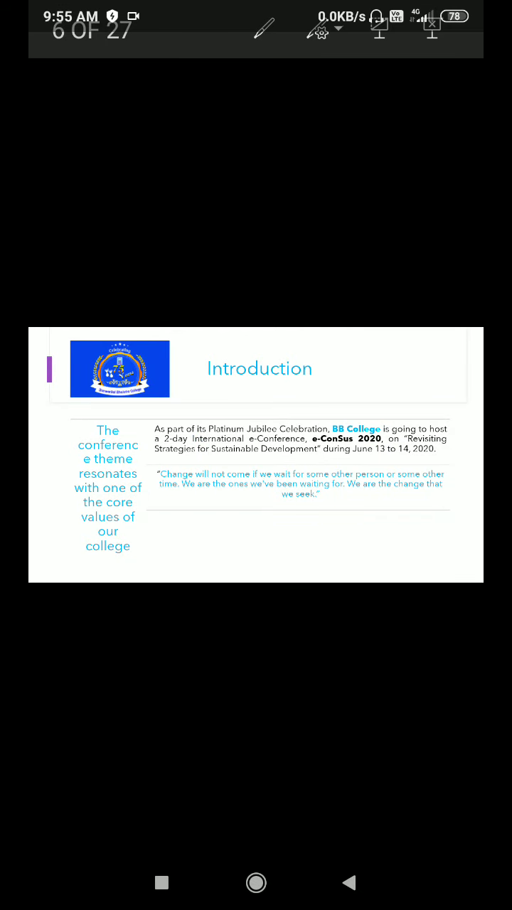
left_click_drag(256, 3, 256, 497)
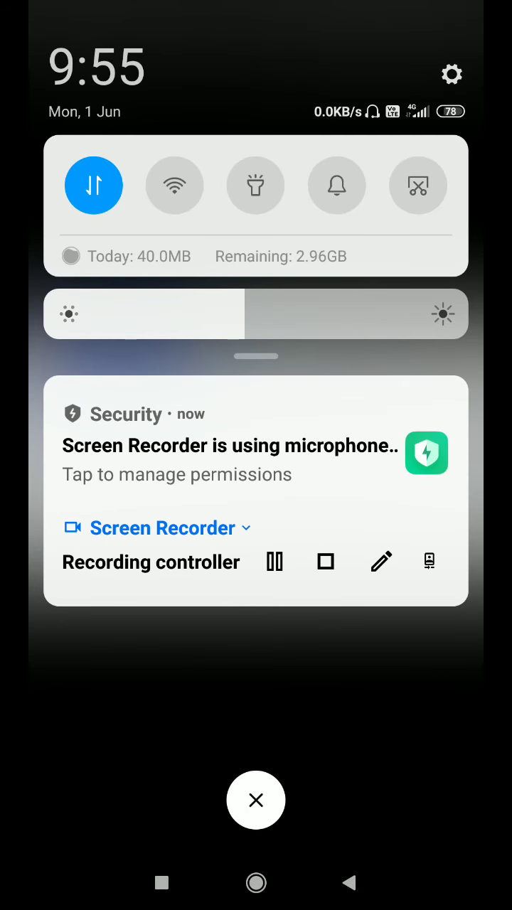